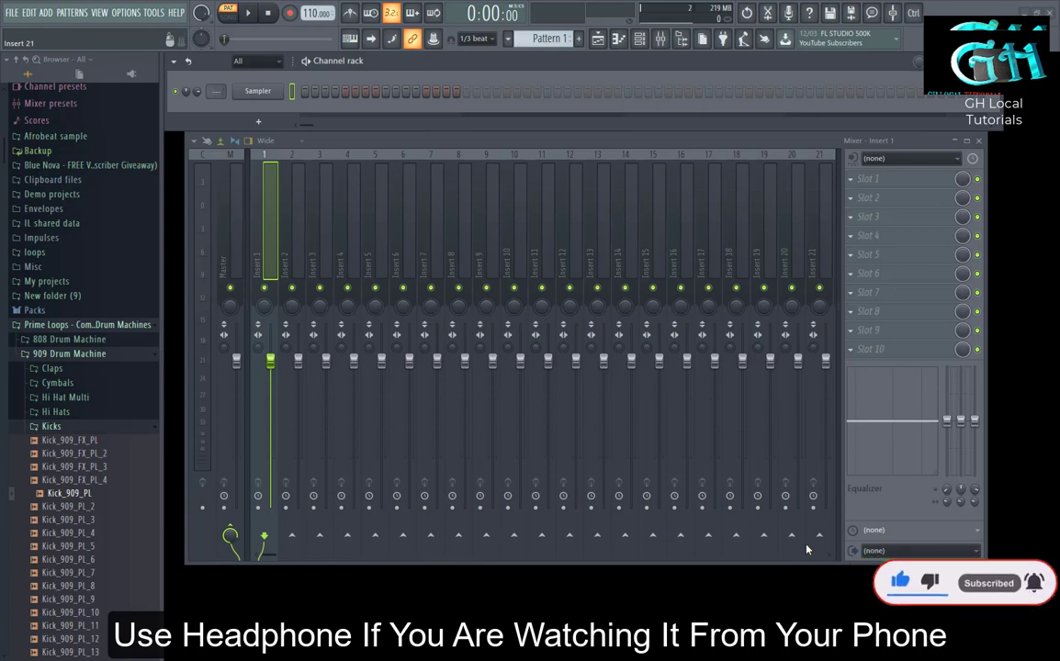
# Step: Load the Kick_909_PL sample into the Sampler channel, place a hit on the first step and play the pattern
pyautogui.click(55, 496)
pyautogui.moveTo(57, 501); pyautogui.dragTo(274, 95)
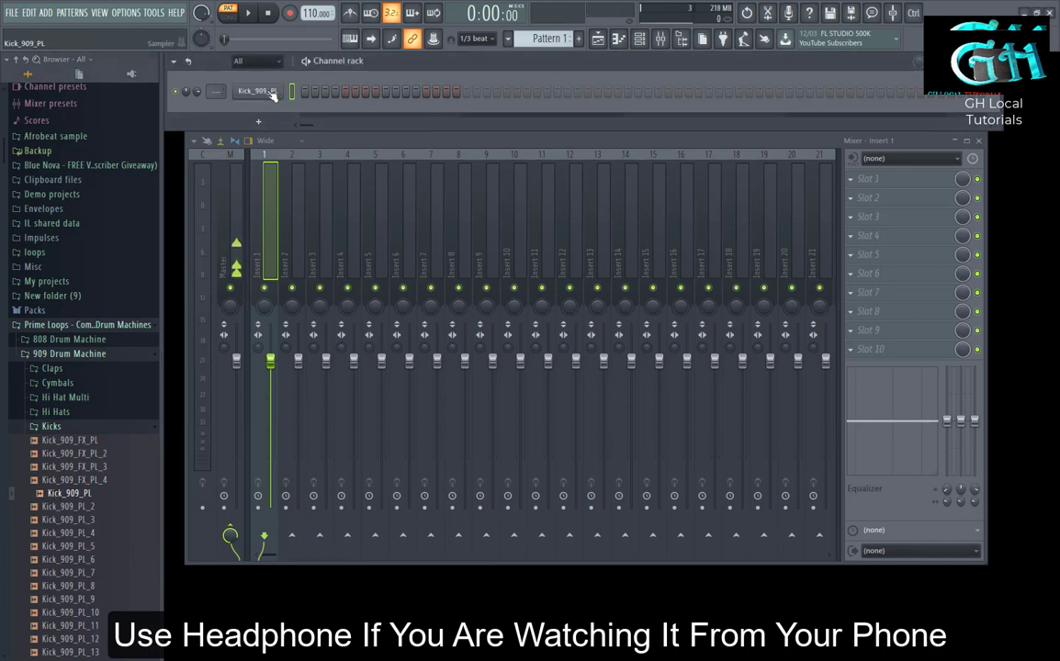
pyautogui.click(247, 12)
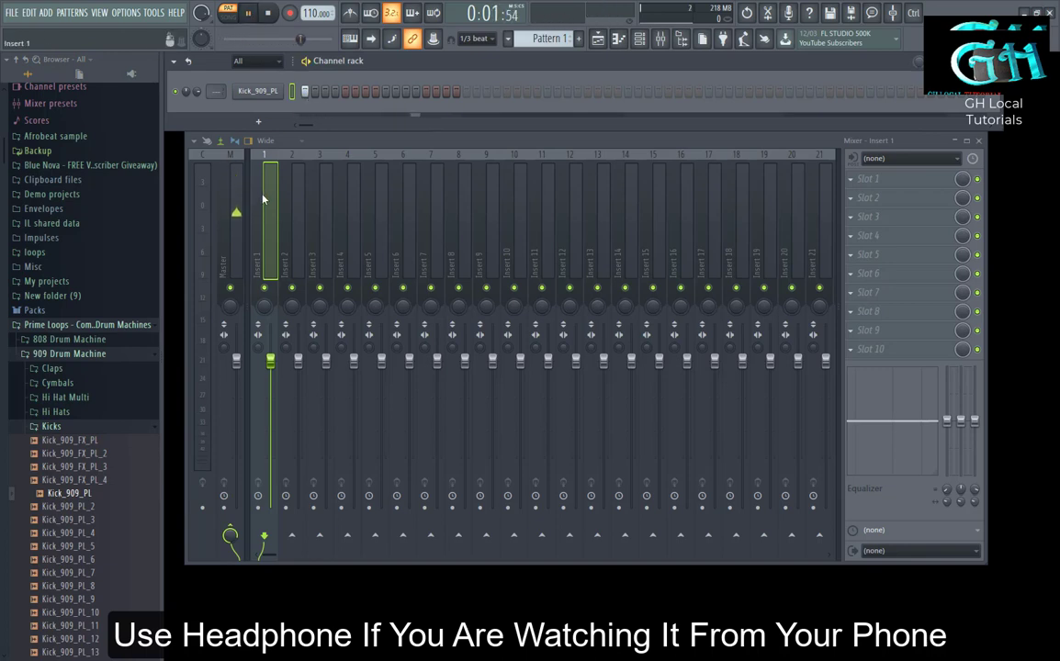
pyautogui.click(247, 12)
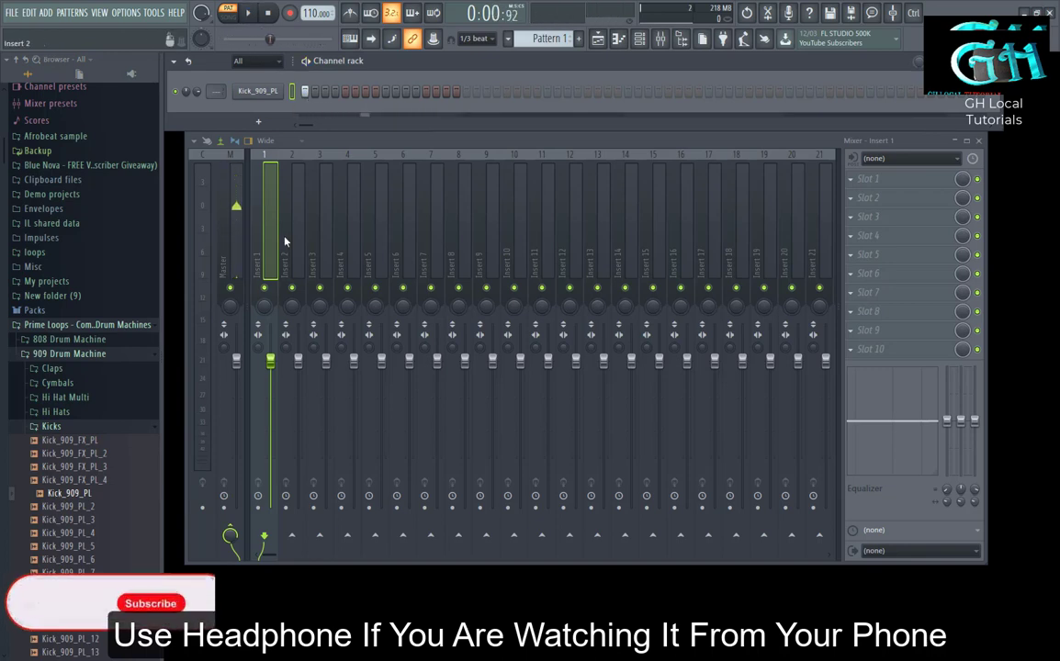
pyautogui.press('space')
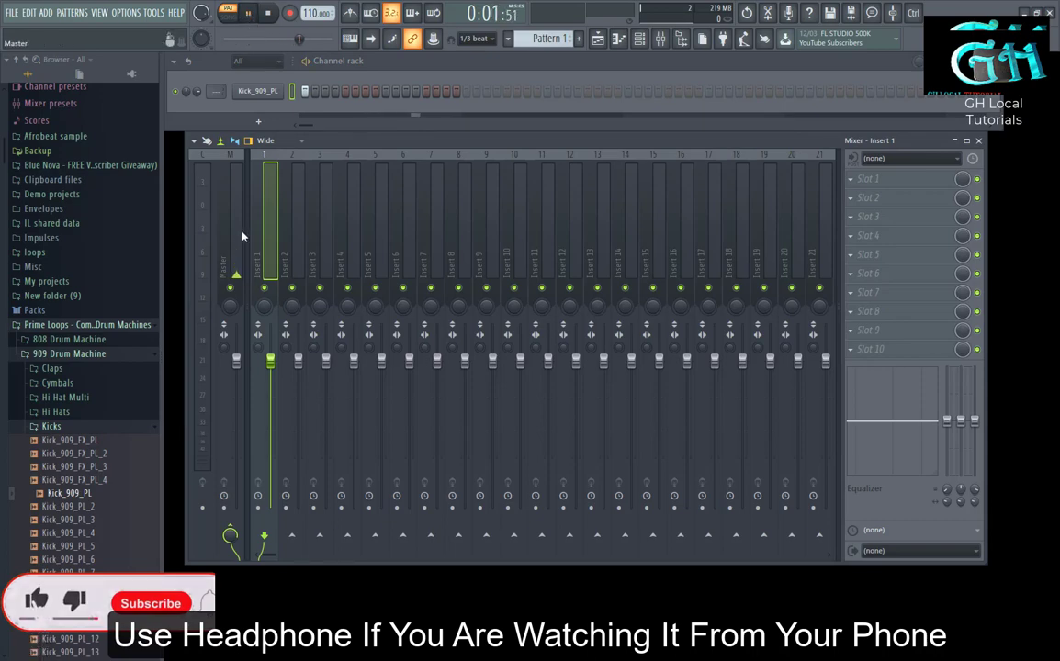
# Step: Route the Kick_909_PL channel to mixer track 1 and play the pattern to check the level on Insert 1
pyautogui.click(236, 180)
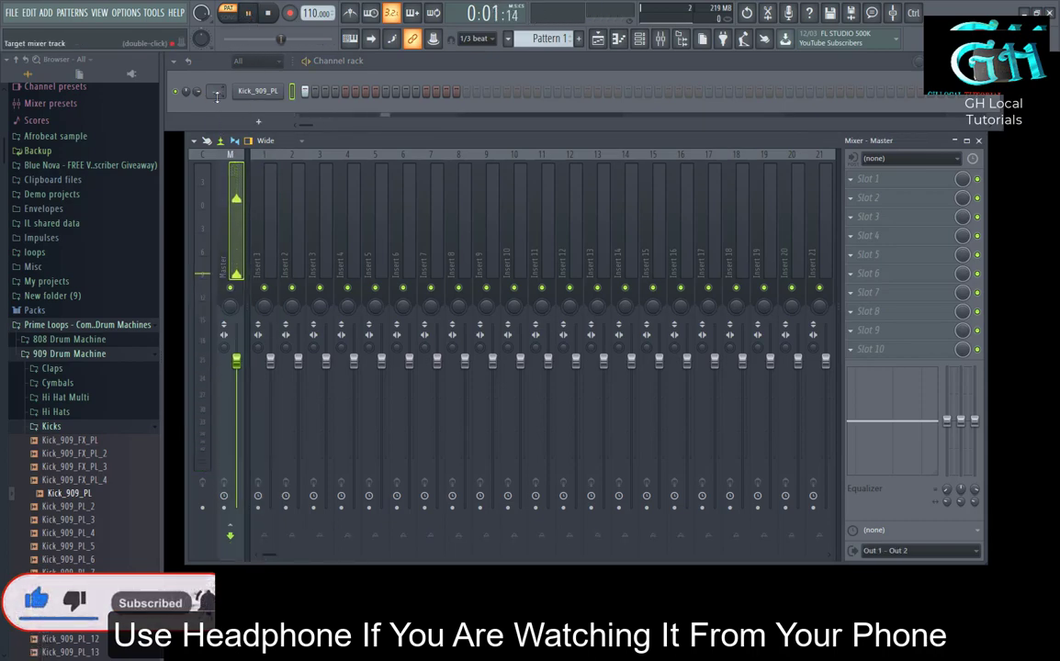
pyautogui.moveTo(217, 95); pyautogui.dragTo(217, 89)
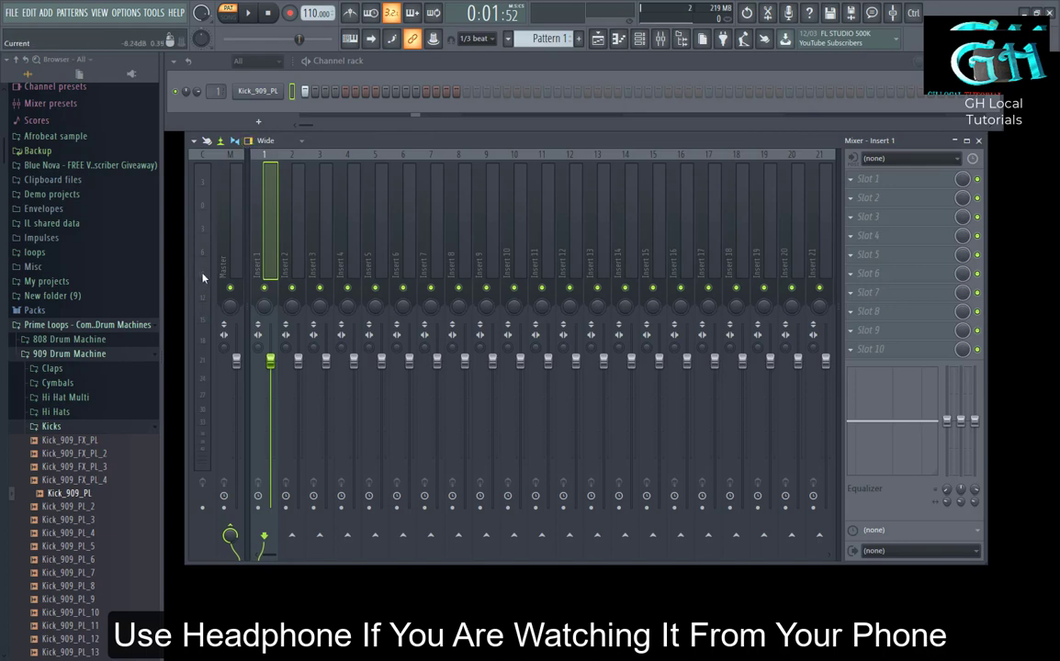
pyautogui.click(248, 13)
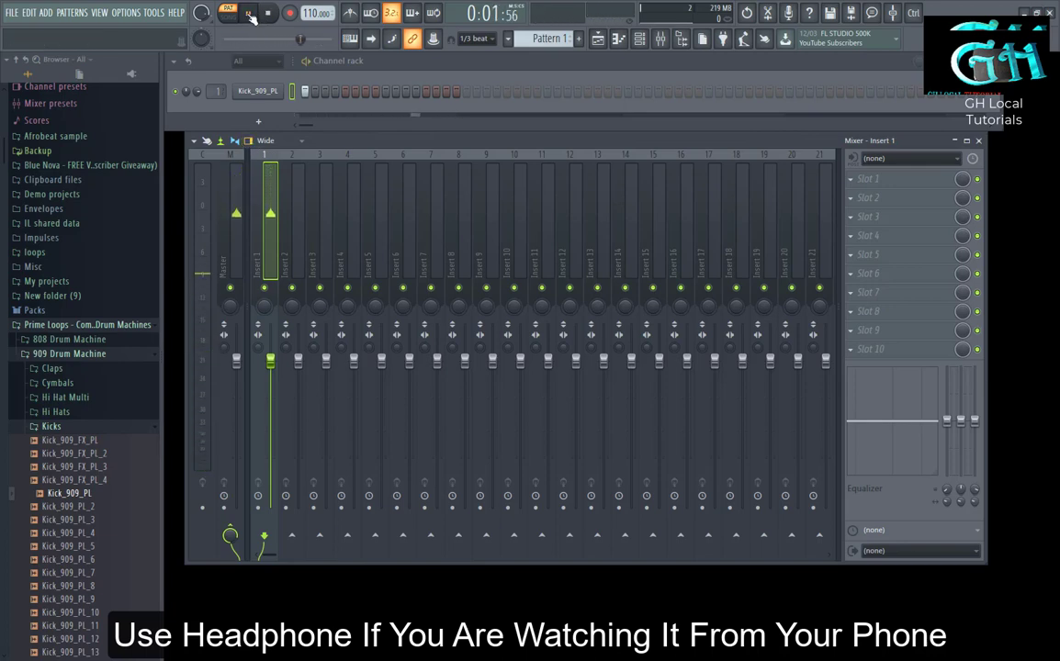
pyautogui.click(249, 16)
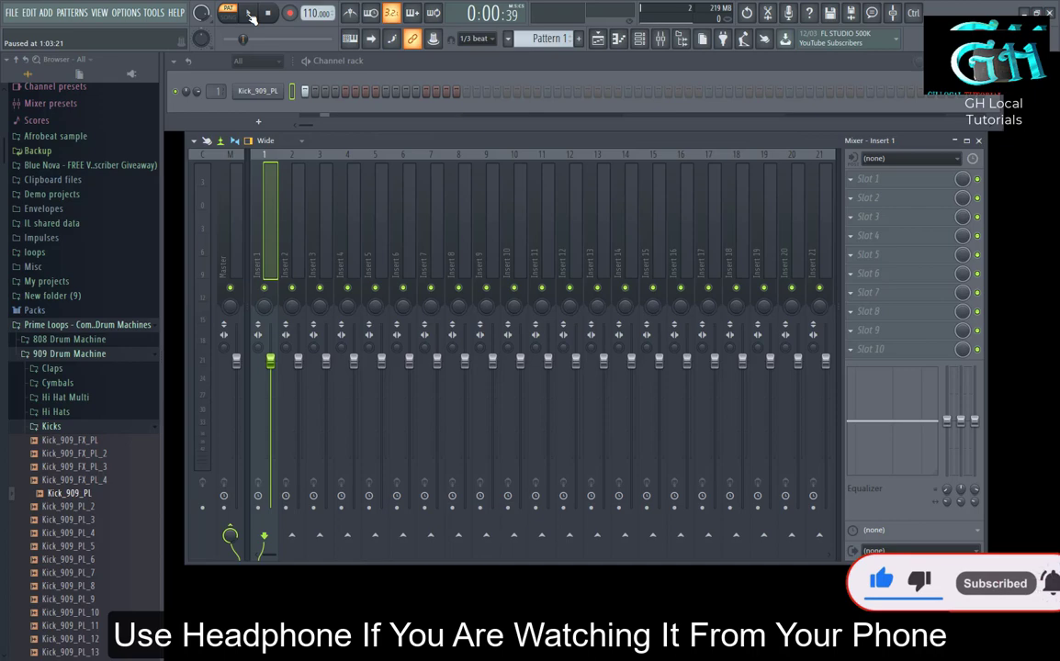
# Step: Bring up the Kick_909_PL channel settings clear of the mixer's first tracks and audition the kick
pyautogui.click(262, 93)
pyautogui.moveTo(286, 130); pyautogui.dragTo(403, 101)
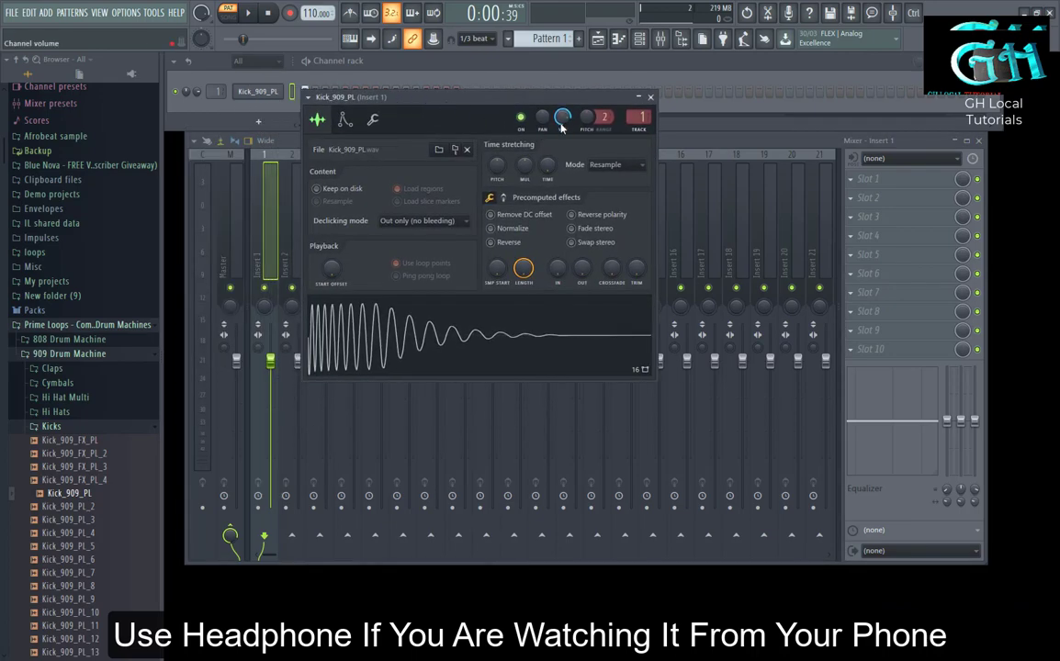
pyautogui.click(248, 14)
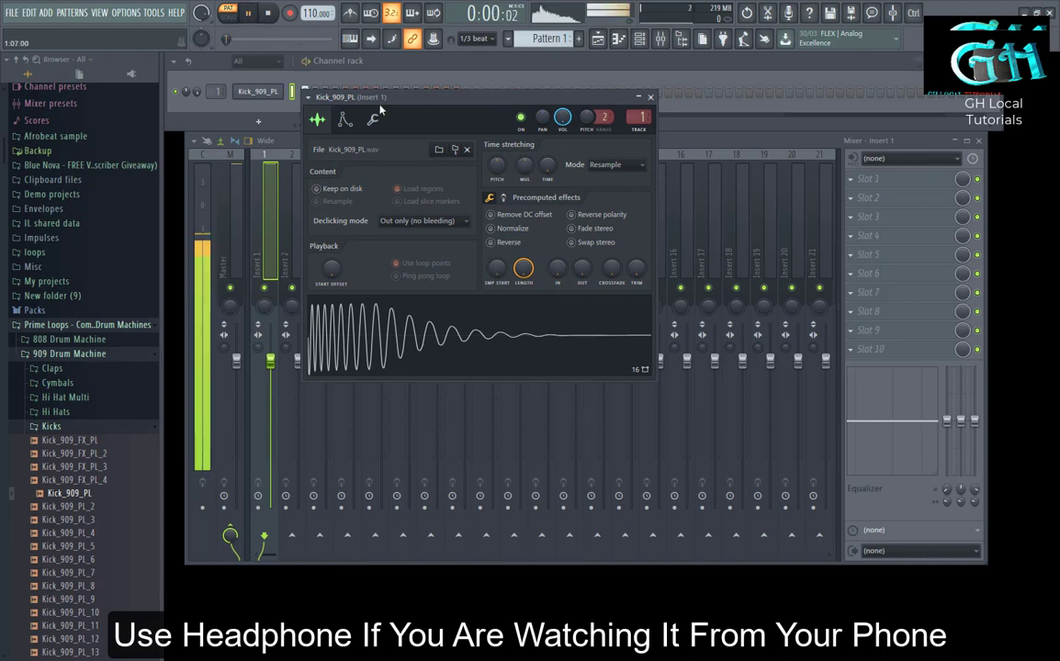
pyautogui.moveTo(367, 101); pyautogui.dragTo(443, 123)
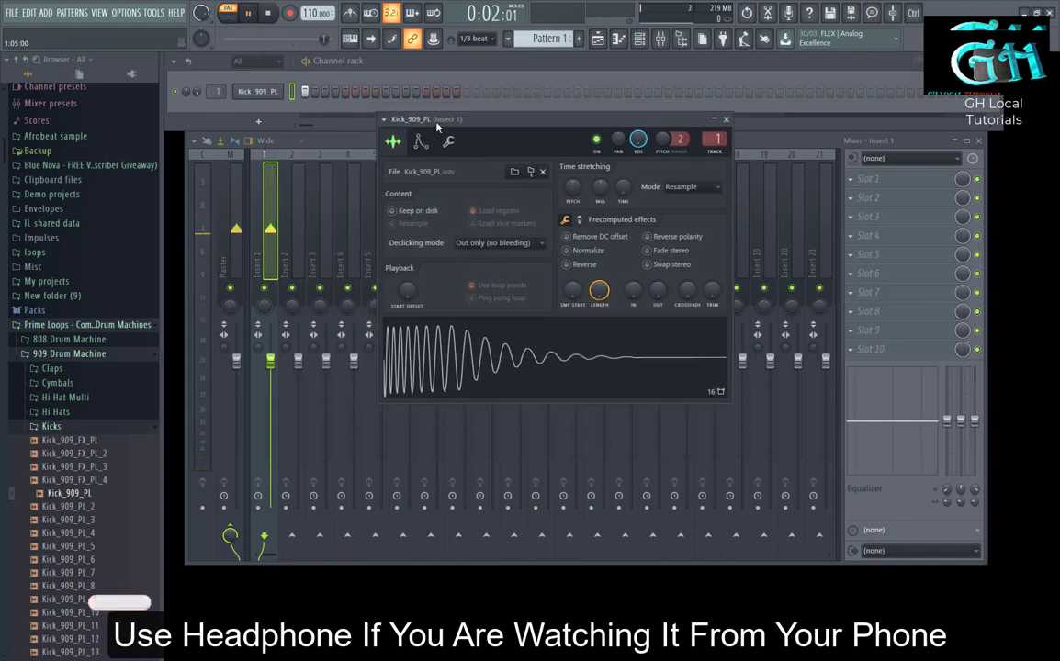
pyautogui.click(249, 14)
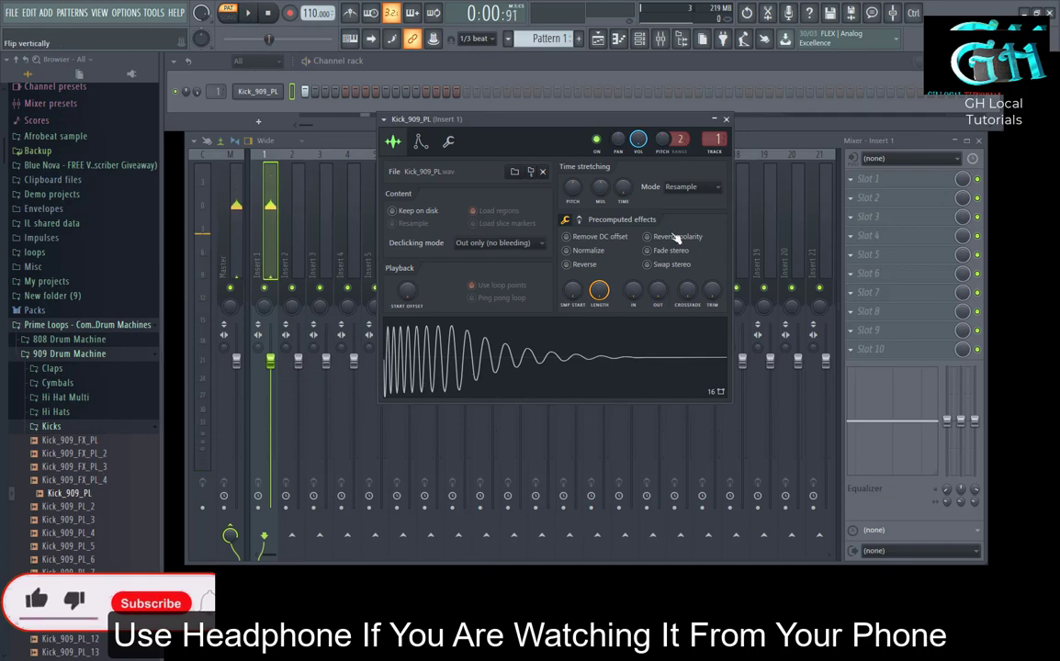
# Step: Raise the kick sample's precomputed Boost effect to about 11% and play the pattern to check its level
pyautogui.click(579, 220)
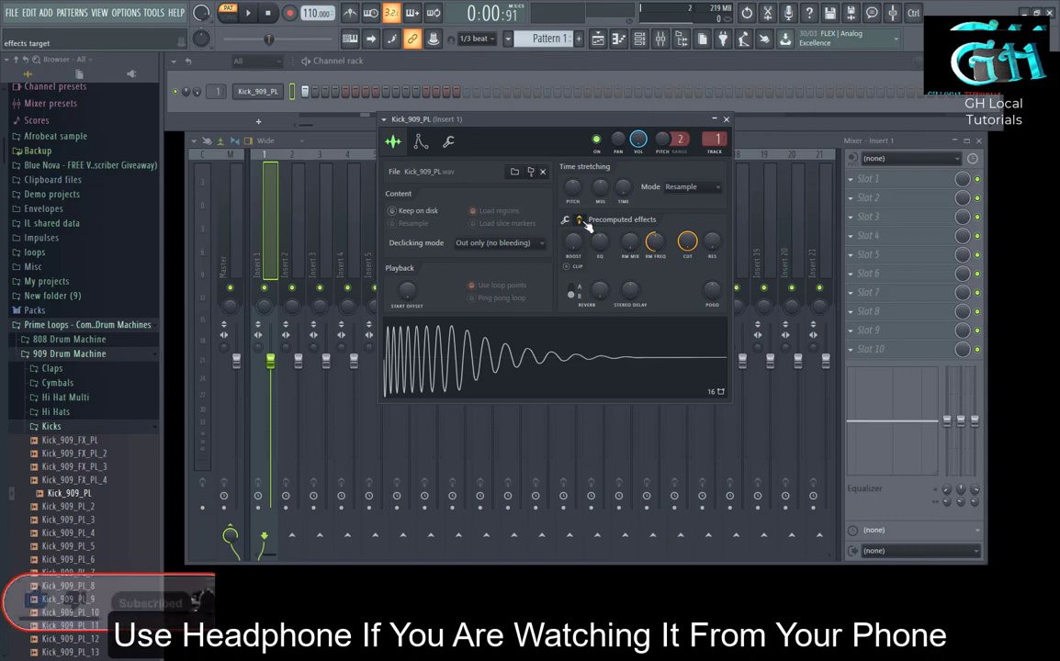
pyautogui.moveTo(574, 243); pyautogui.dragTo(574, 232)
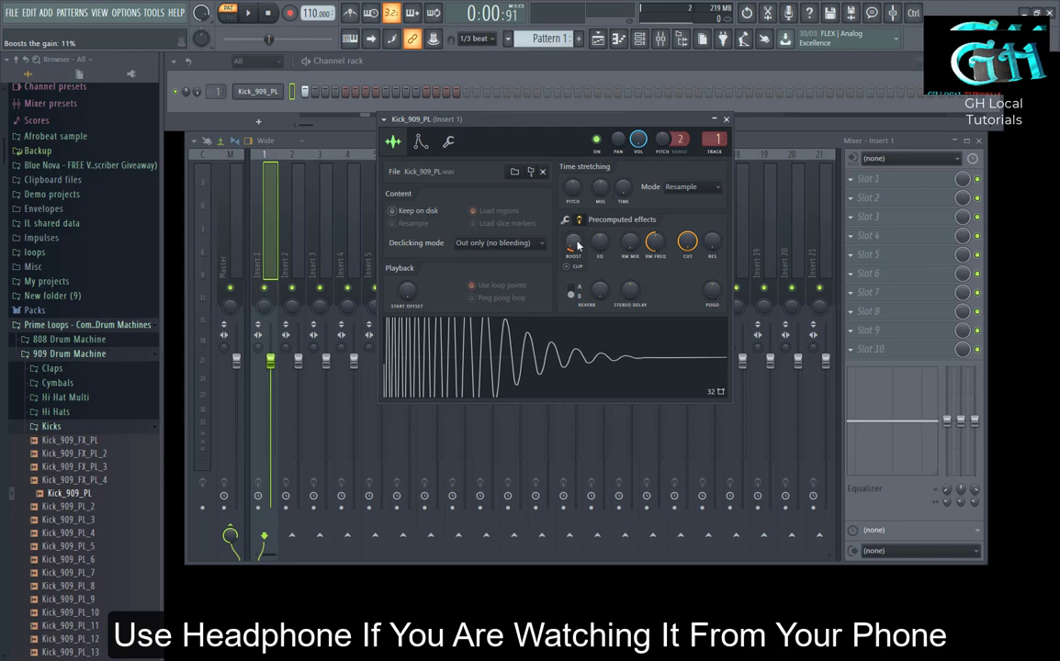
pyautogui.click(250, 15)
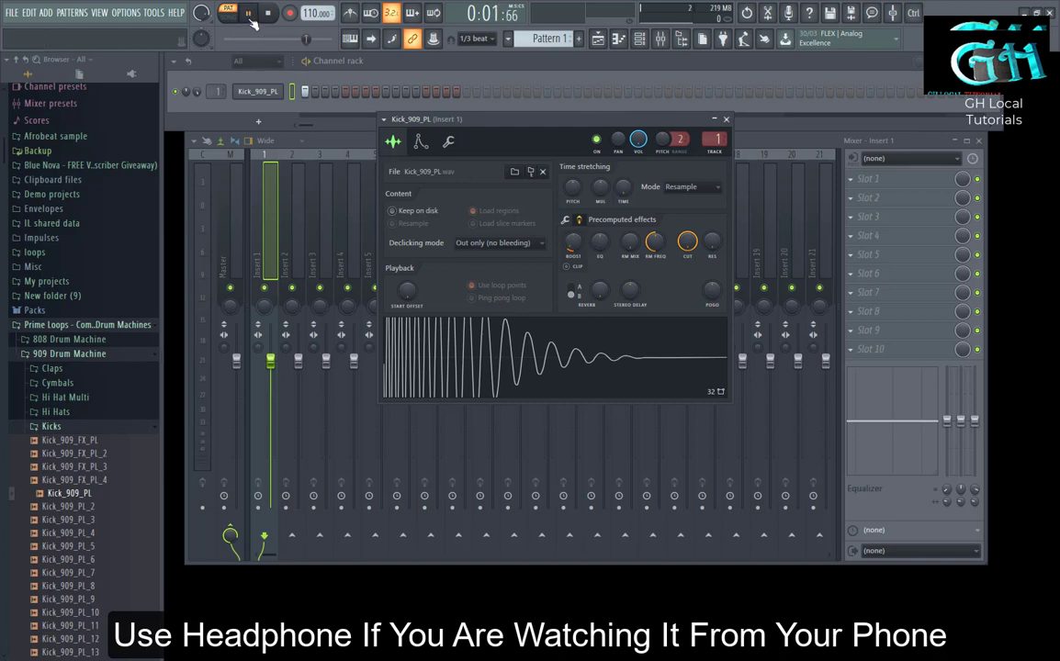
pyautogui.click(250, 16)
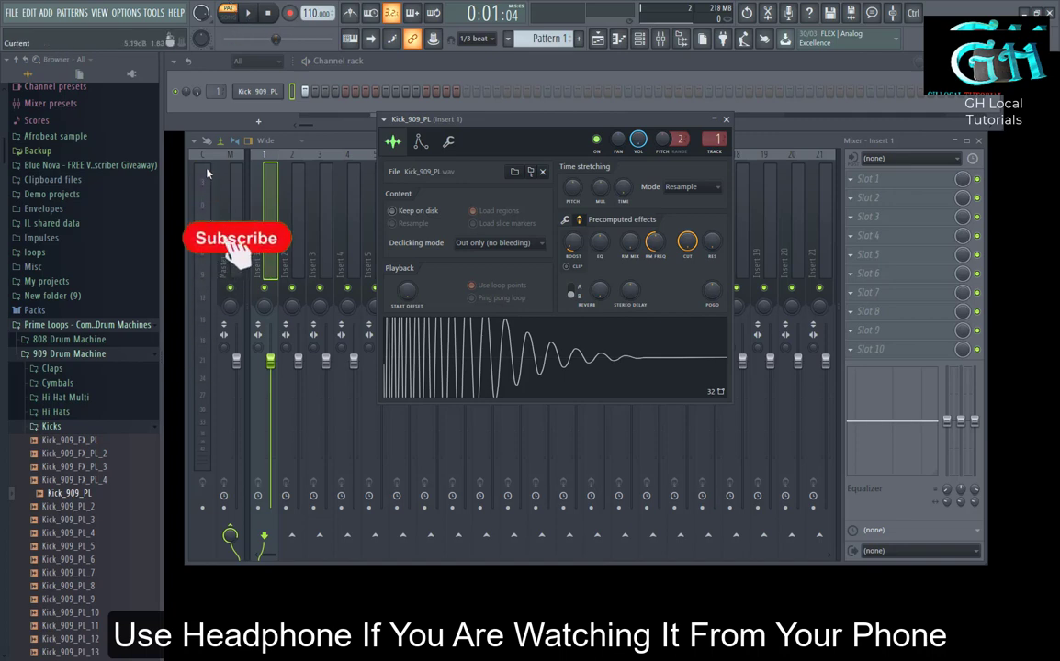
pyautogui.click(248, 17)
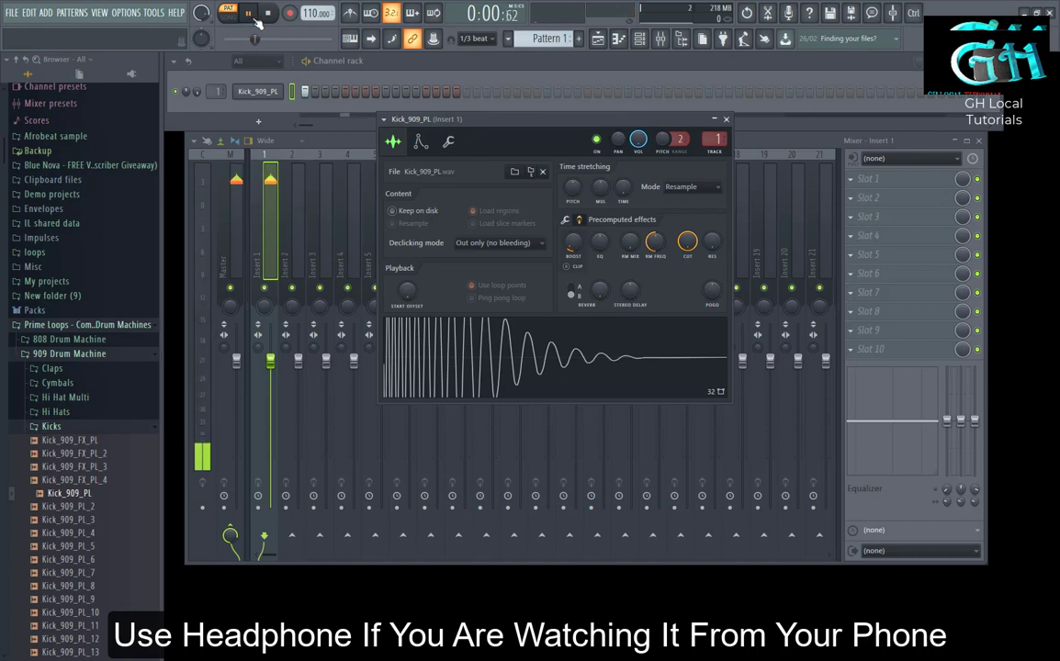
pyautogui.click(268, 15)
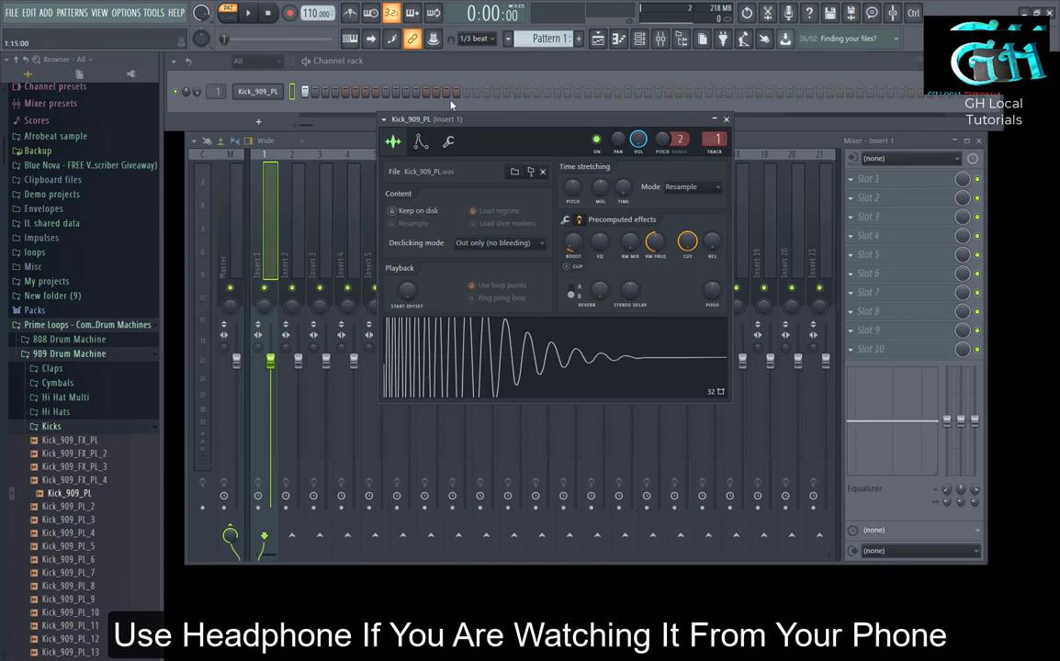
# Step: Add Fruity Soft Clipper to slot 1 of Insert 1 and arrange its window and the mixer so both are visible
pyautogui.click(851, 180)
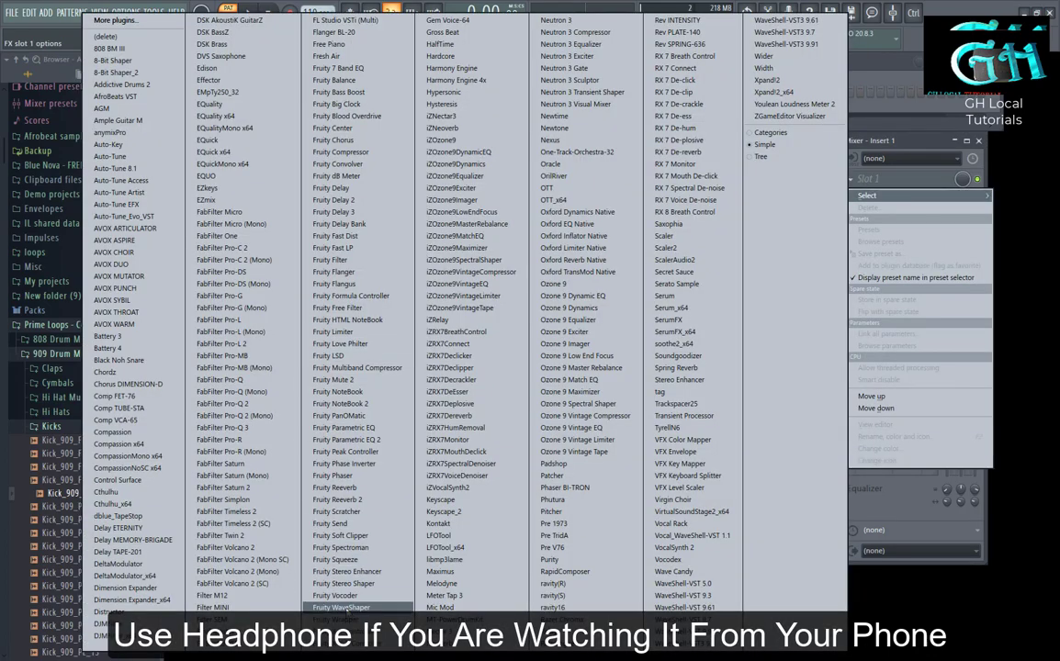
pyautogui.click(342, 535)
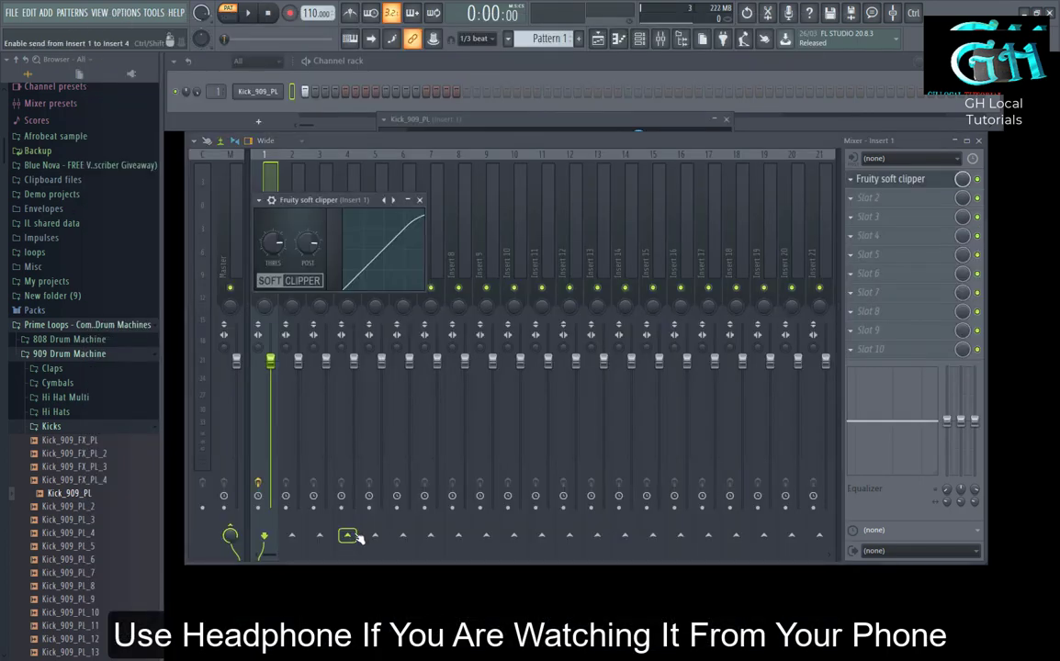
pyautogui.moveTo(342, 204); pyautogui.dragTo(255, 153)
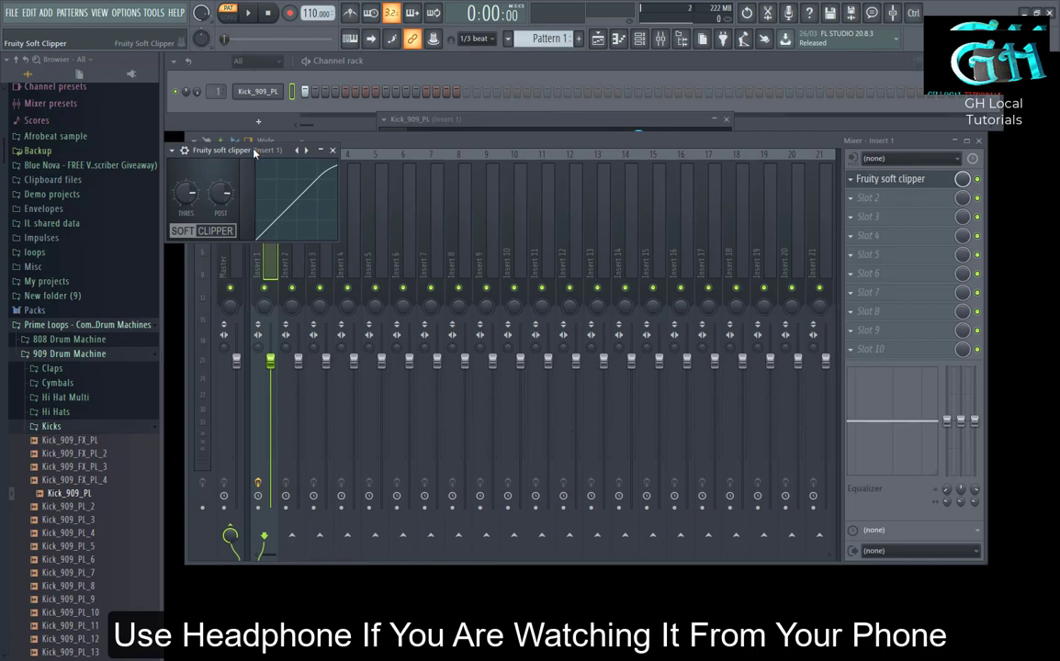
pyautogui.click(371, 137)
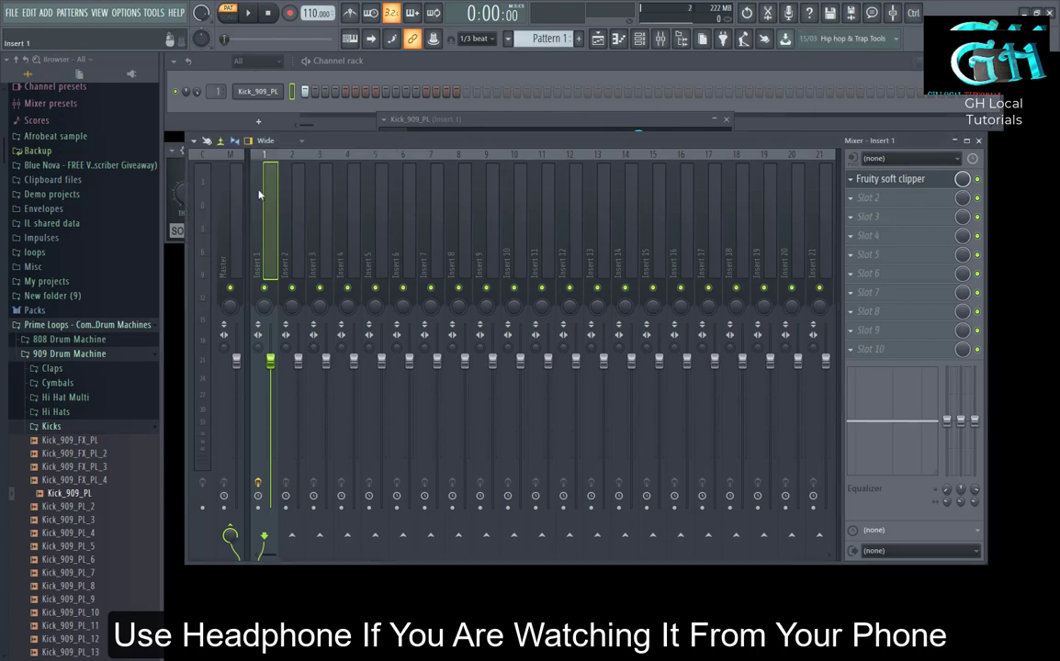
pyautogui.moveTo(356, 146); pyautogui.dragTo(344, 257)
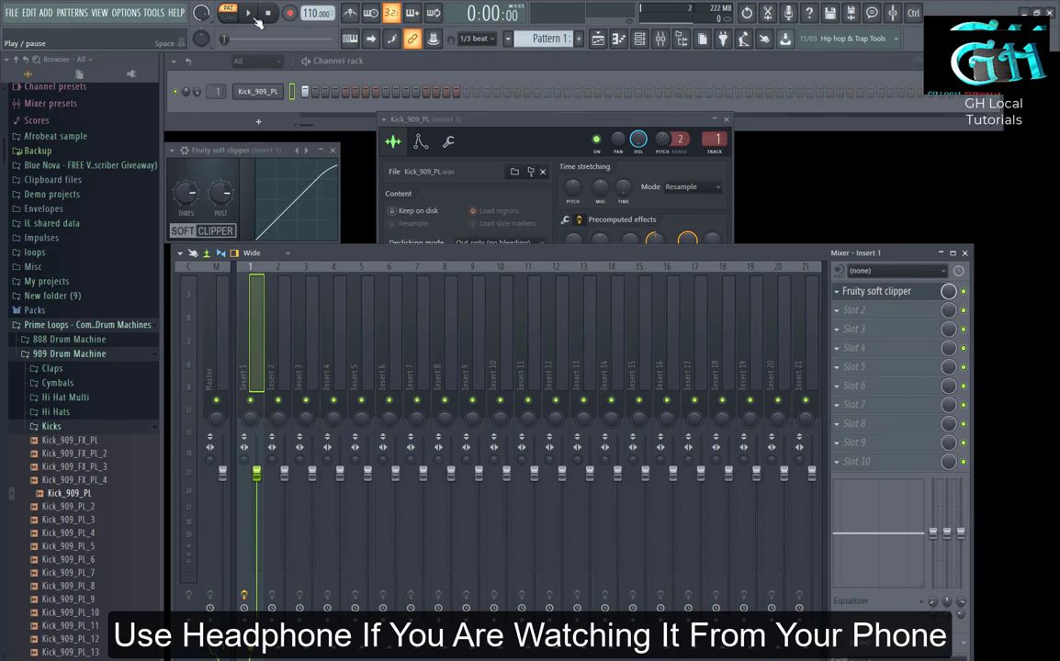
# Step: Play the soft-clipped kick to check its mixer levels, with the kick's channel settings brought in front of the mixer
pyautogui.click(257, 18)
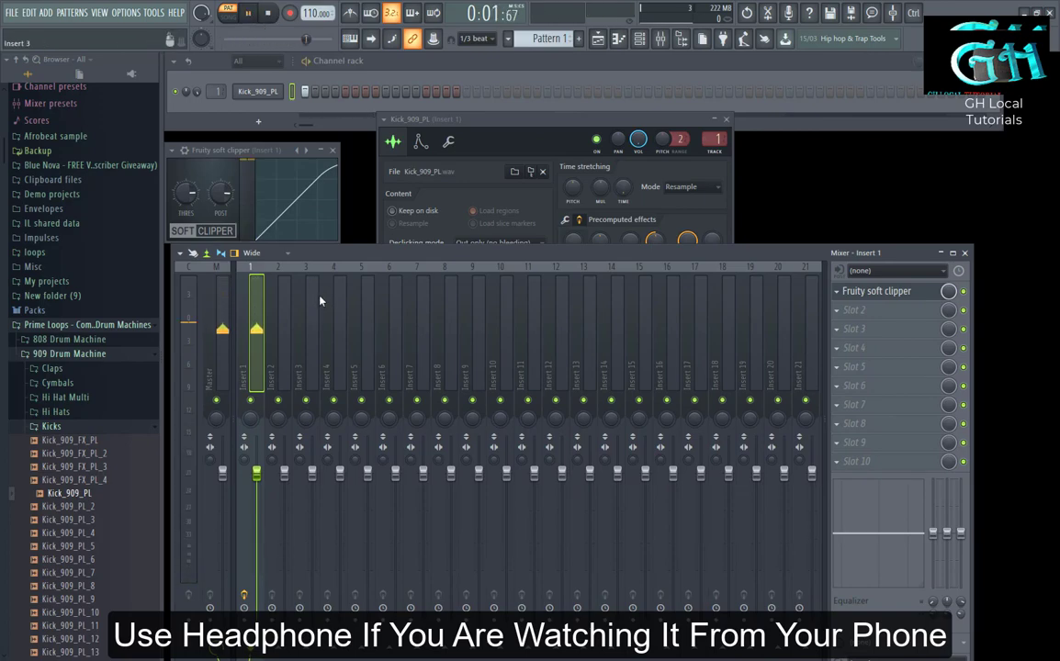
pyautogui.moveTo(329, 259); pyautogui.dragTo(342, 259)
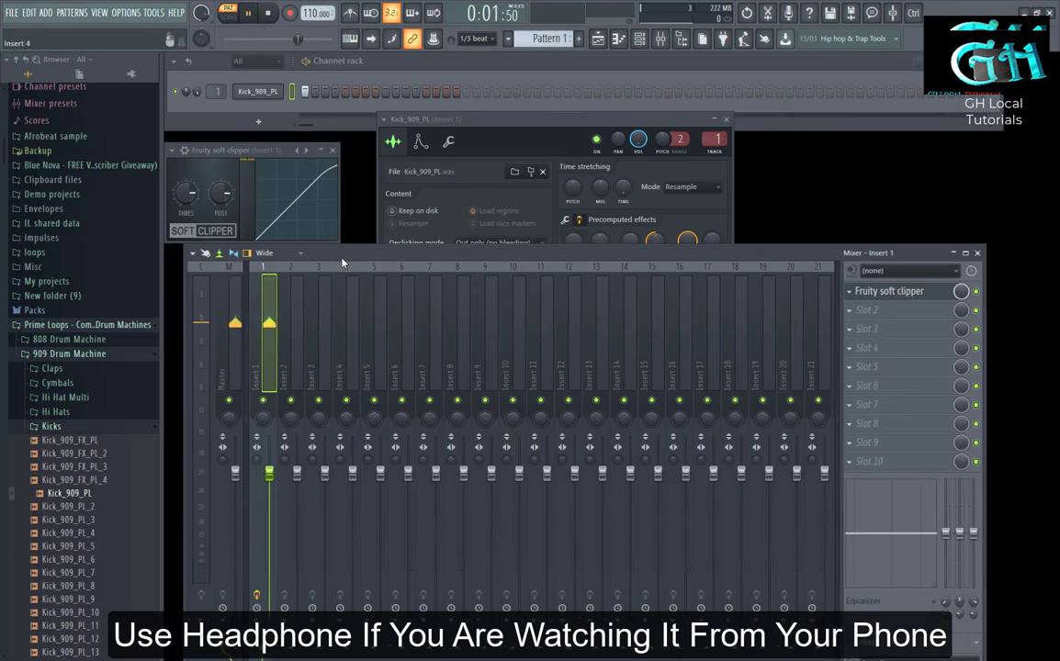
pyautogui.click(439, 121)
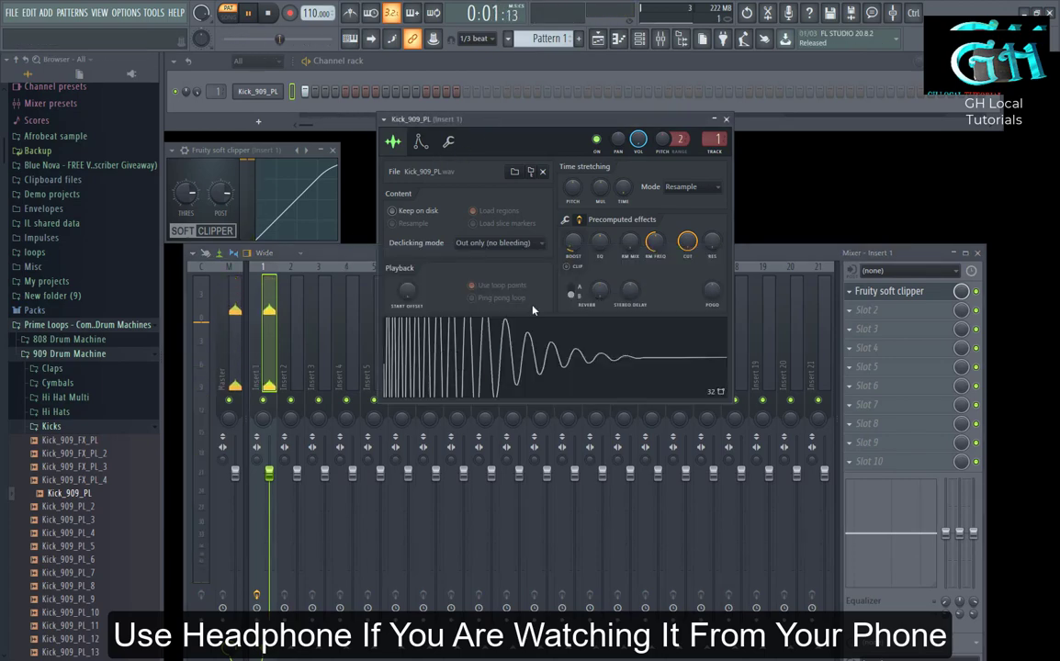
pyautogui.click(267, 13)
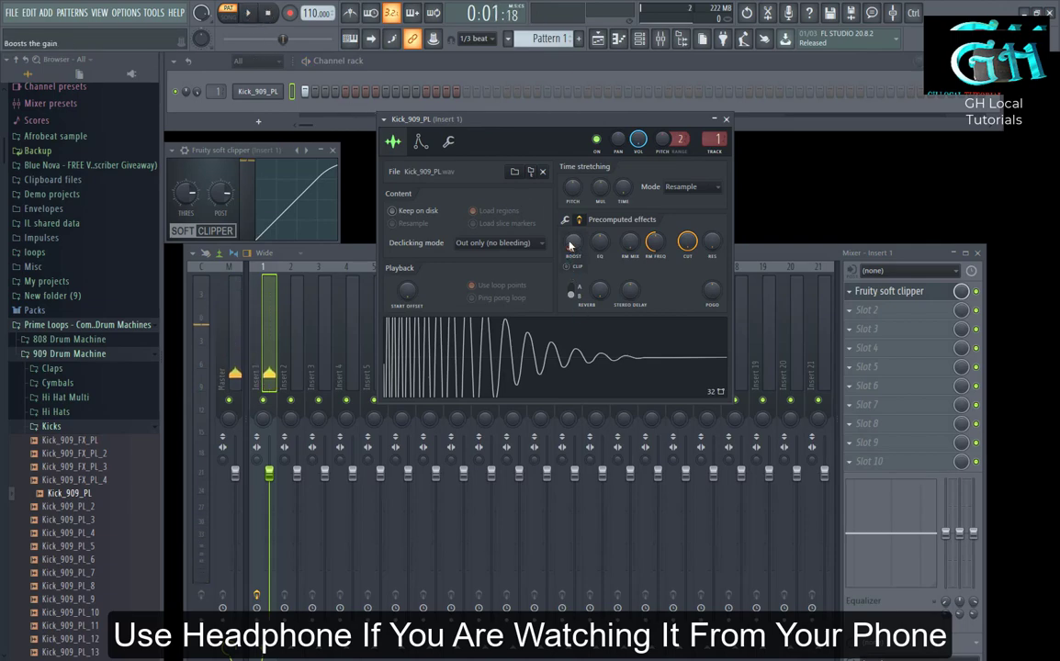
# Step: Reduce the kick sample's Boost slightly and play the pattern to check the level on the mixer meters
pyautogui.moveTo(570, 245); pyautogui.dragTo(569, 237)
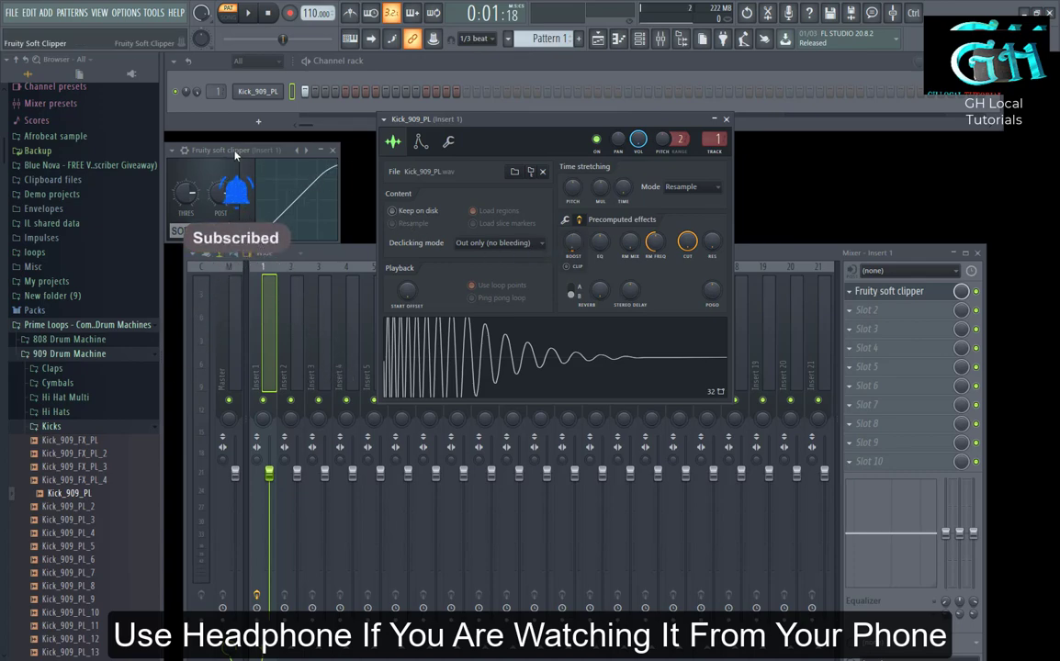
pyautogui.press('space')
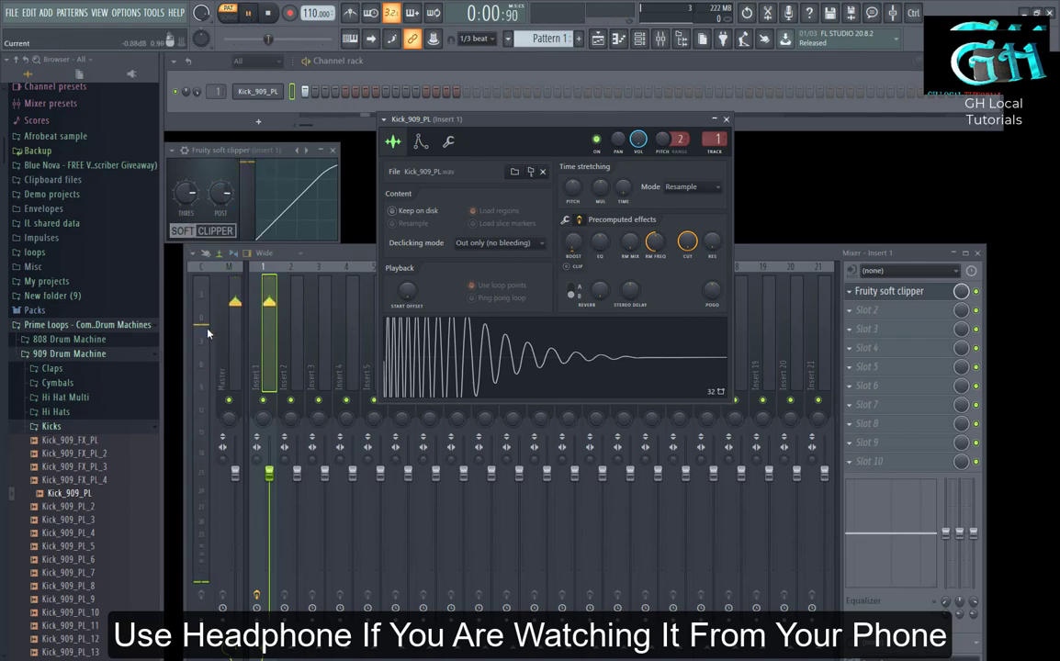
pyautogui.press('space')
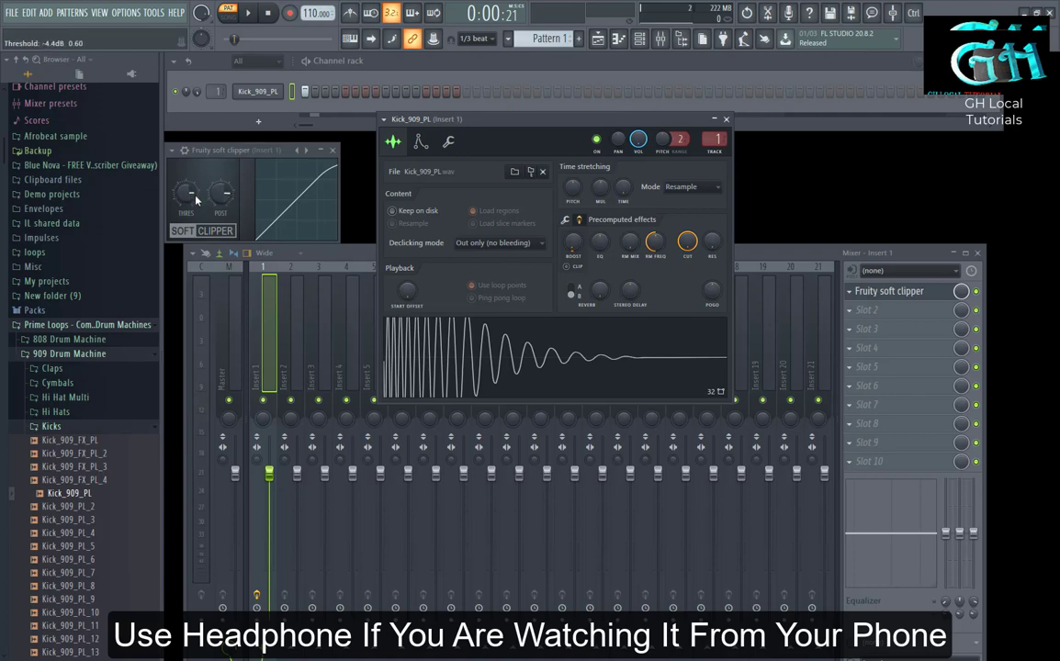
# Step: Lower the Fruity Soft Clipper threshold on Insert 1 and play the pattern to check the kick's level
pyautogui.moveTo(192, 199); pyautogui.dragTo(192, 237)
pyautogui.click(248, 15)
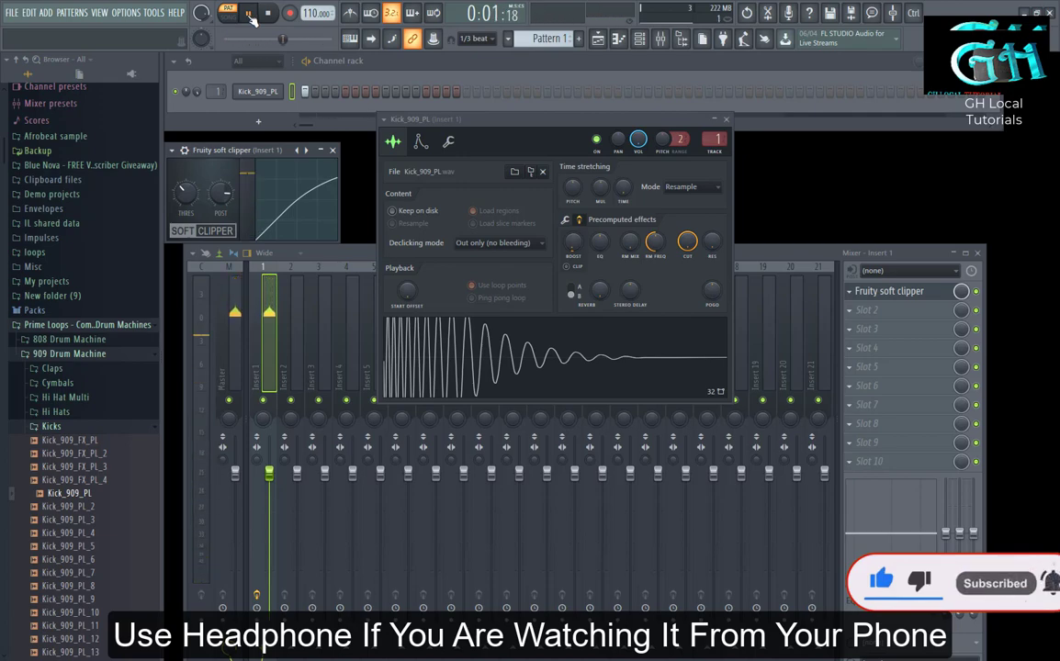
pyautogui.click(252, 17)
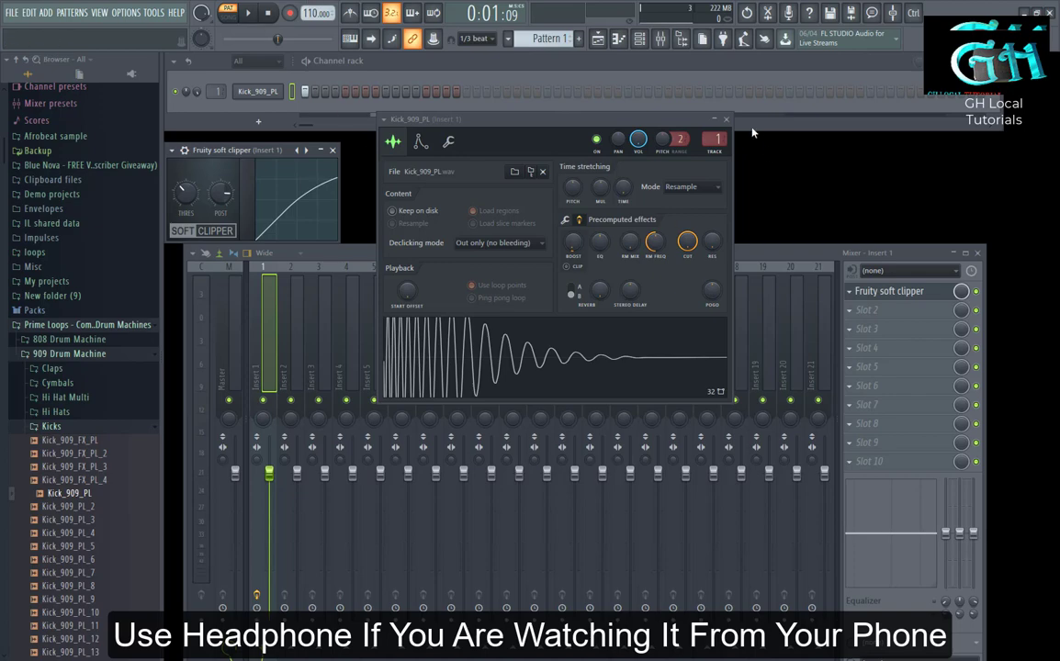
# Step: Close the kick's channel settings and locate Fruity Soft Clipper in the replacement plugin list of Insert 1's first slot
pyautogui.click(726, 119)
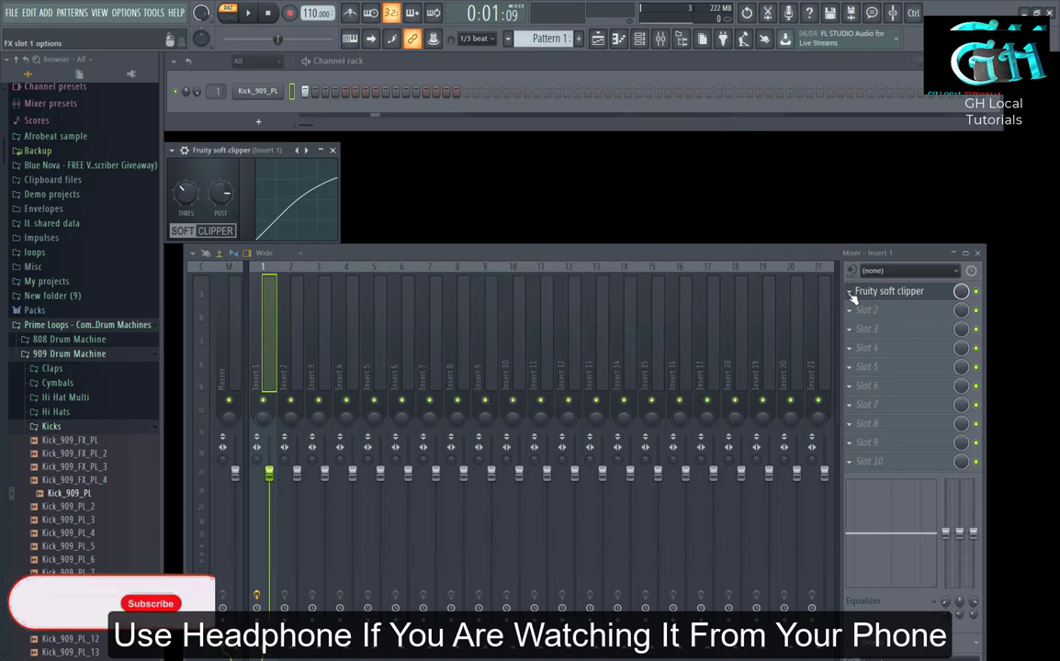
pyautogui.click(849, 292)
pyautogui.moveTo(868, 309)
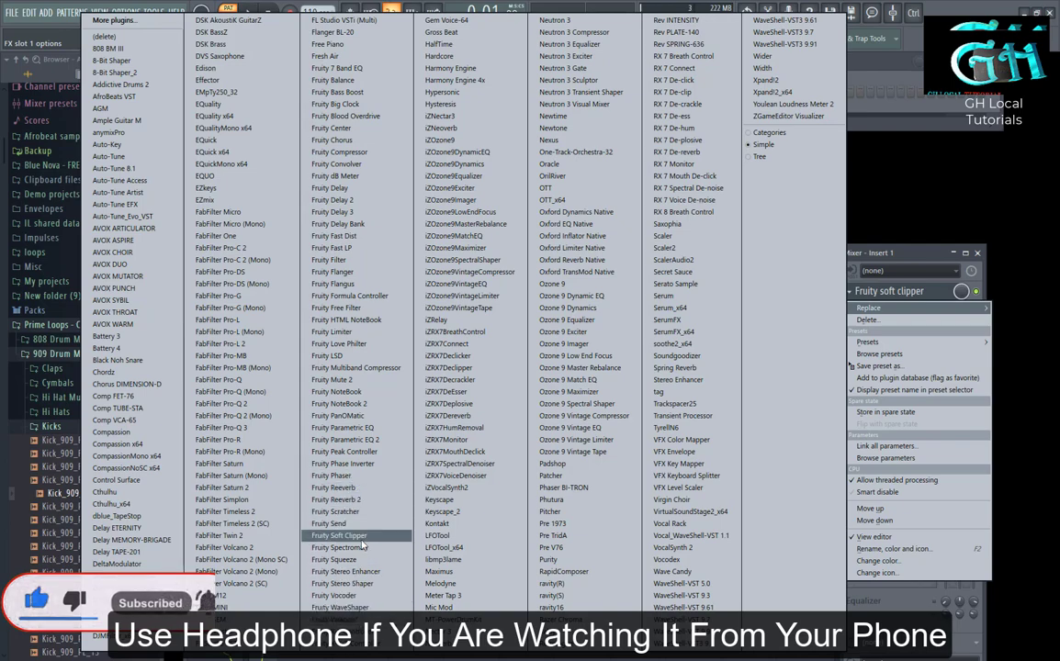
pyautogui.click(921, 249)
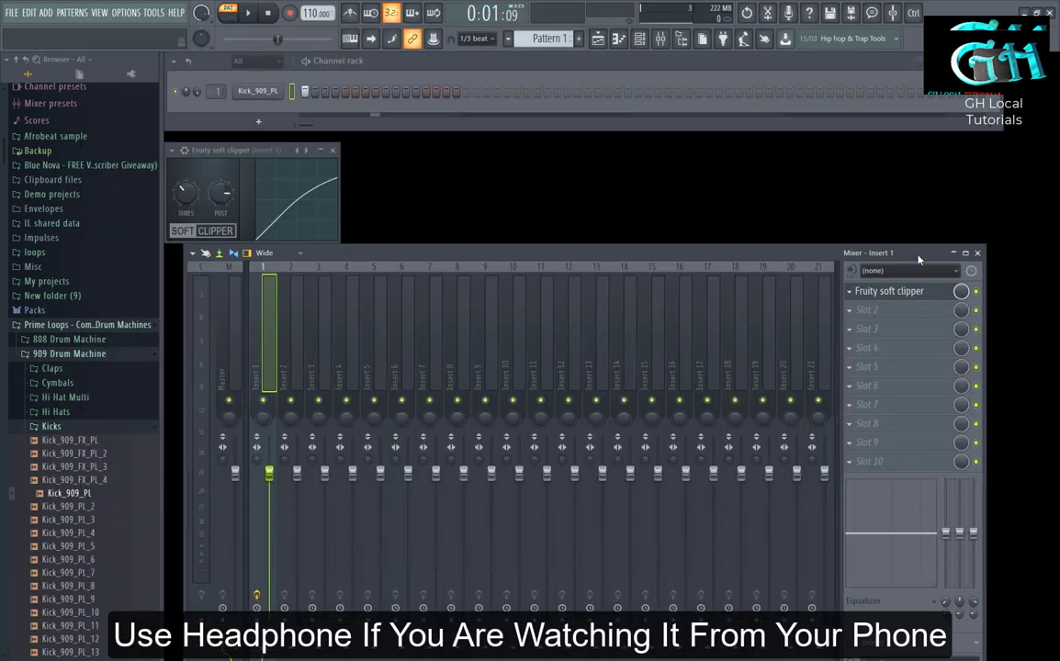
# Step: Select the Master track in the mixer
pyautogui.click(230, 328)
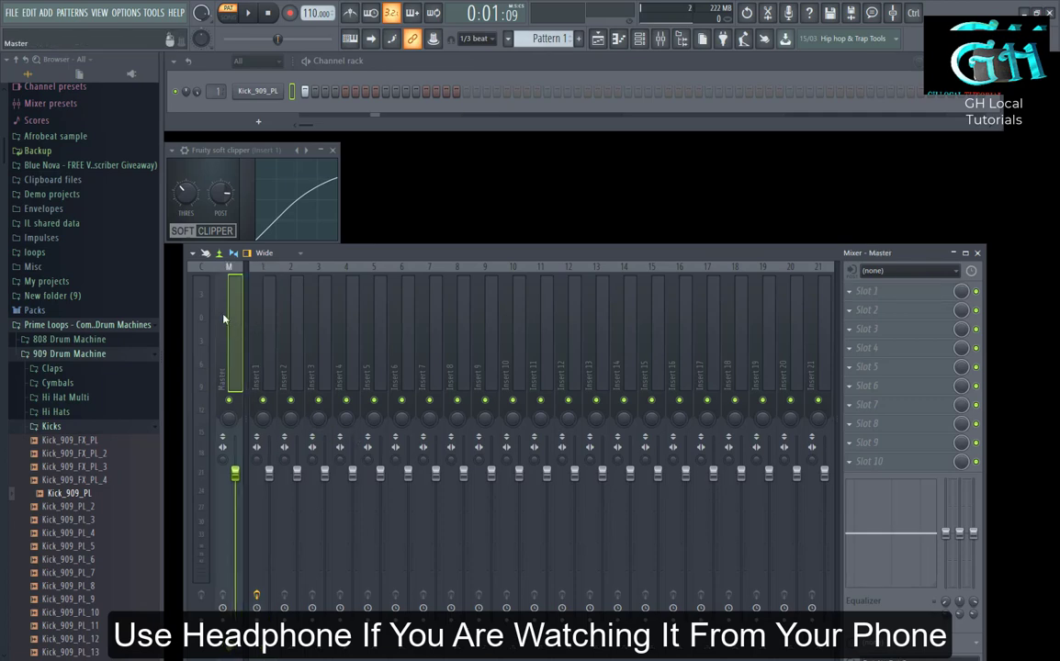